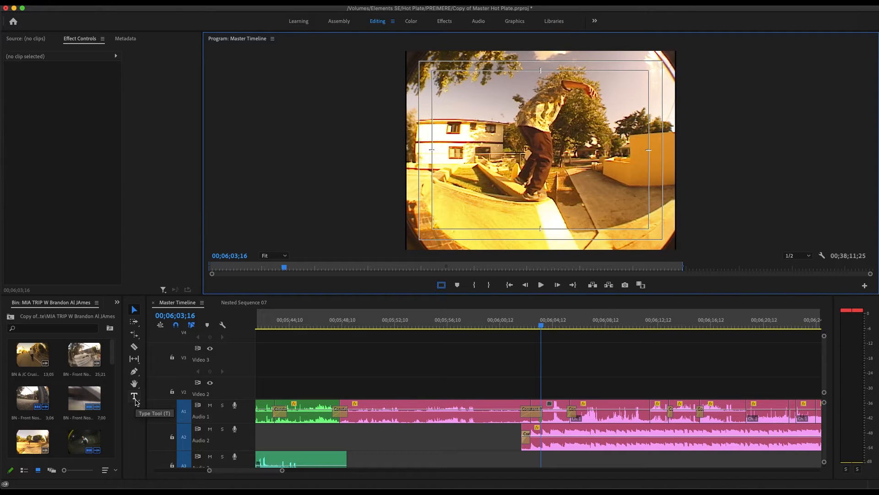
click(135, 398)
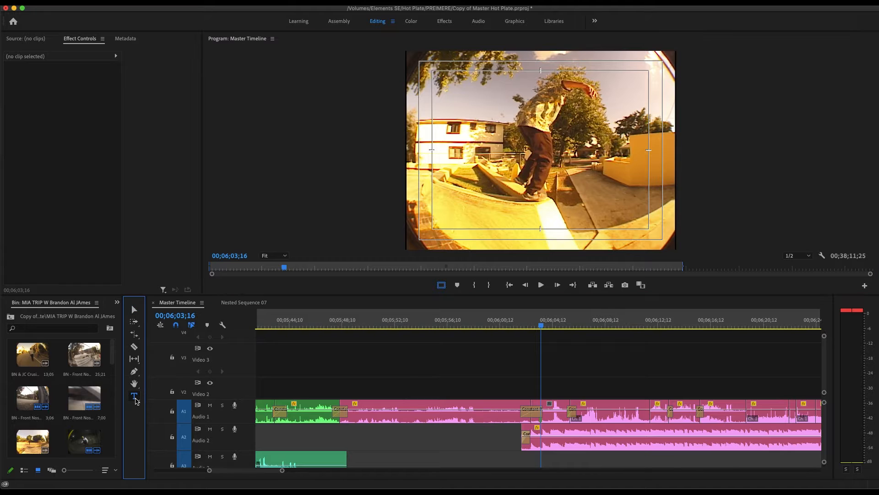
click(534, 142)
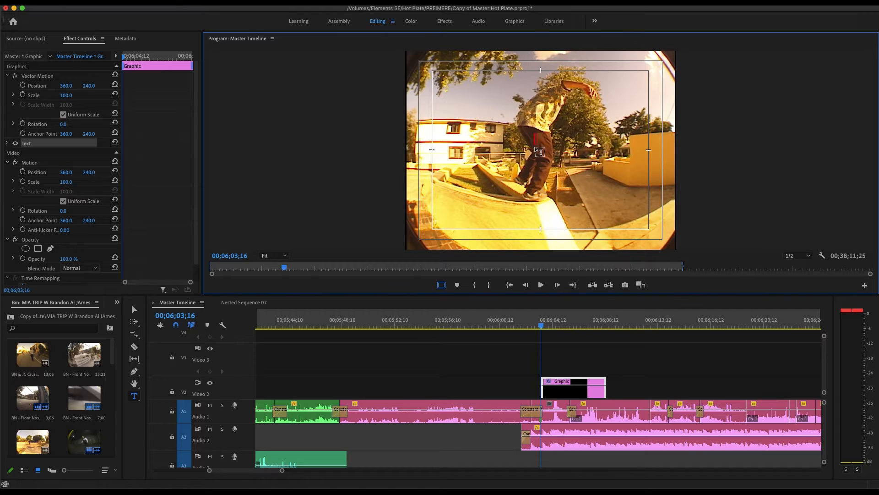
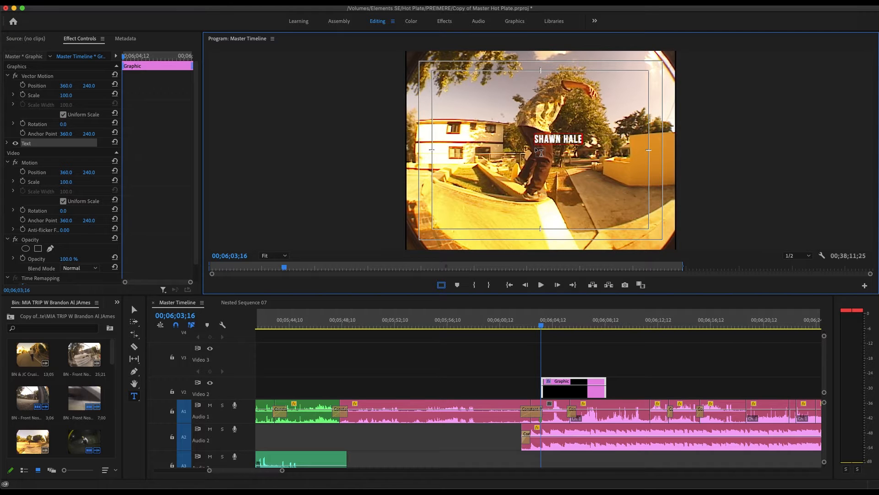
Step: Set the title's Vector Motion Position to 57.0, 470.0 in the lower-left corner
click(550, 323)
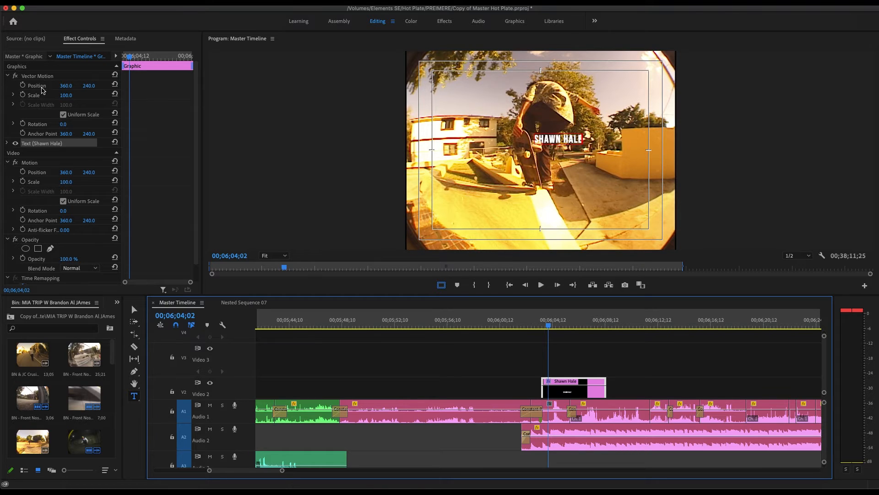
drag(72, 89, 21, 88)
drag(89, 86, 194, 85)
click(65, 86)
key(Up)
key(Up)
key(Up)
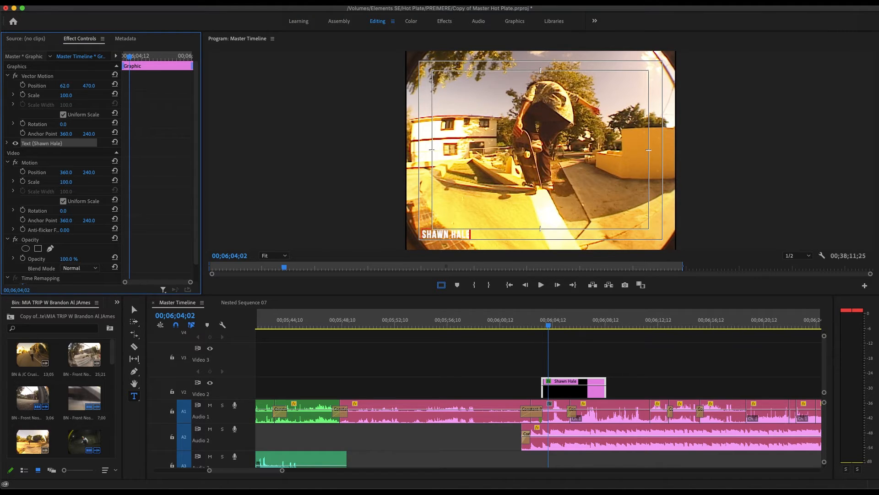
key(Up)
key(Down)
key(Down)
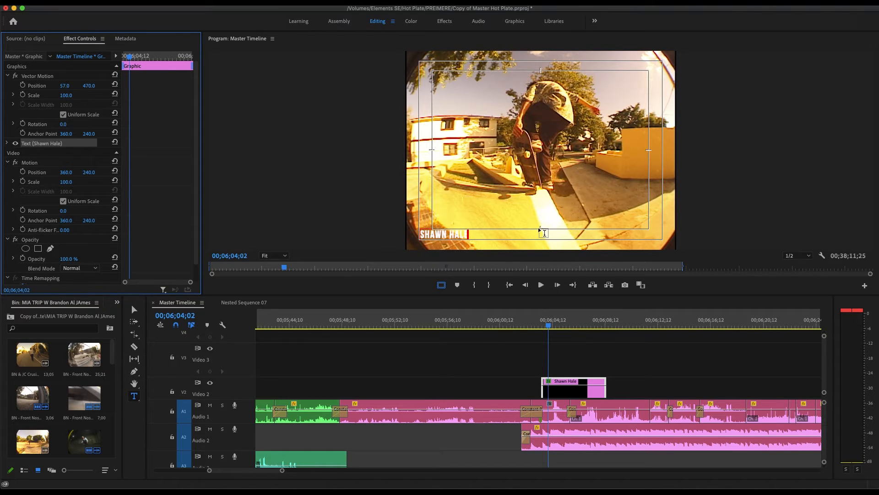
Step: Toggle the Text layer's visibility on and off to check the title placement
click(17, 144)
click(17, 144)
click(17, 143)
click(16, 143)
click(16, 144)
click(7, 144)
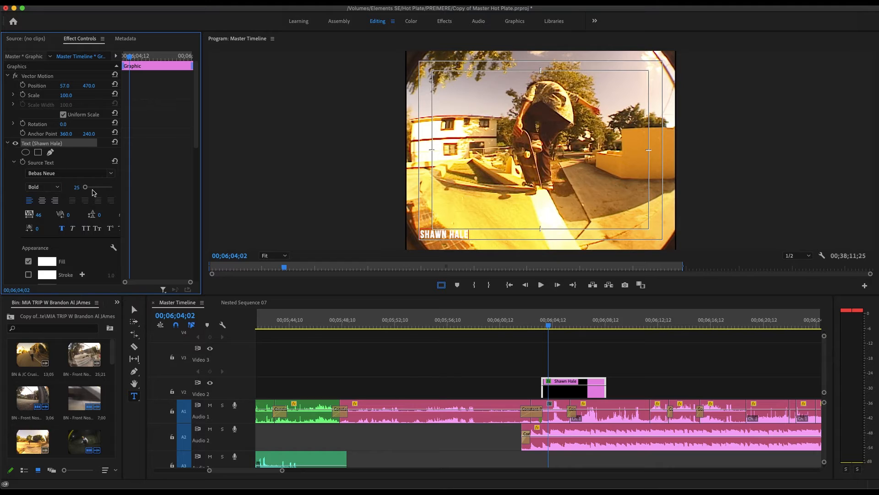
drag(85, 187, 96, 189)
click(451, 235)
key(shift+Right)
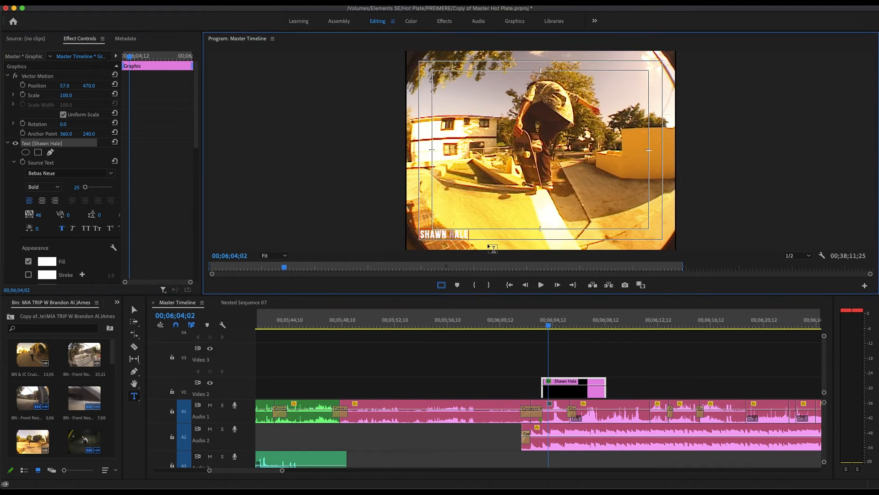
key(super+a)
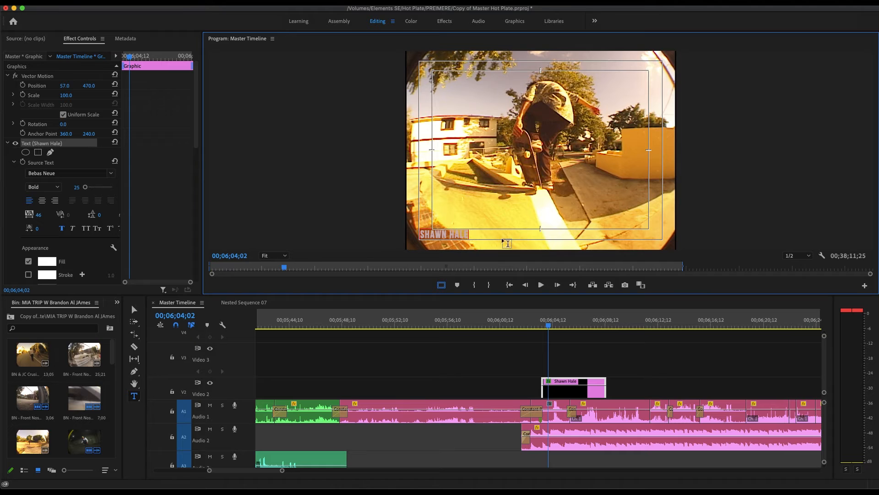
drag(86, 187, 85, 190)
click(72, 186)
text(25)
click(21, 196)
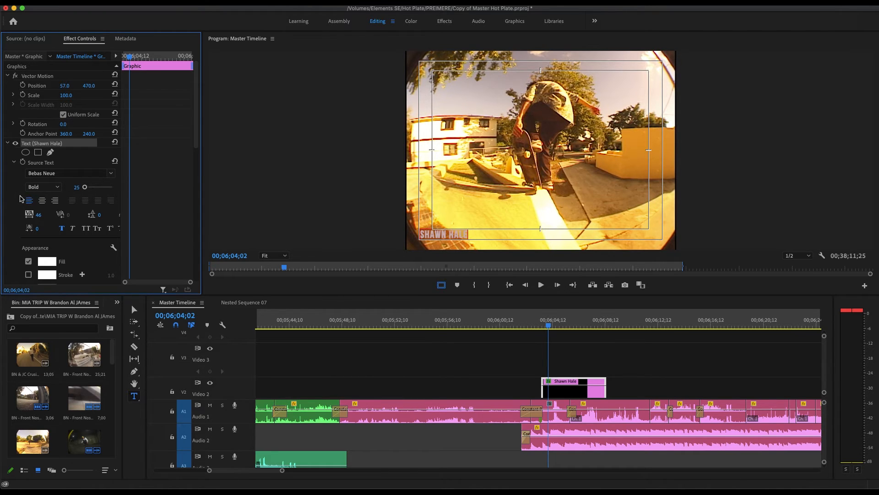
click(18, 208)
Step: Keep the font as Bebas Neue and make the title Faux Bold
scroll(17, 198, down, 2)
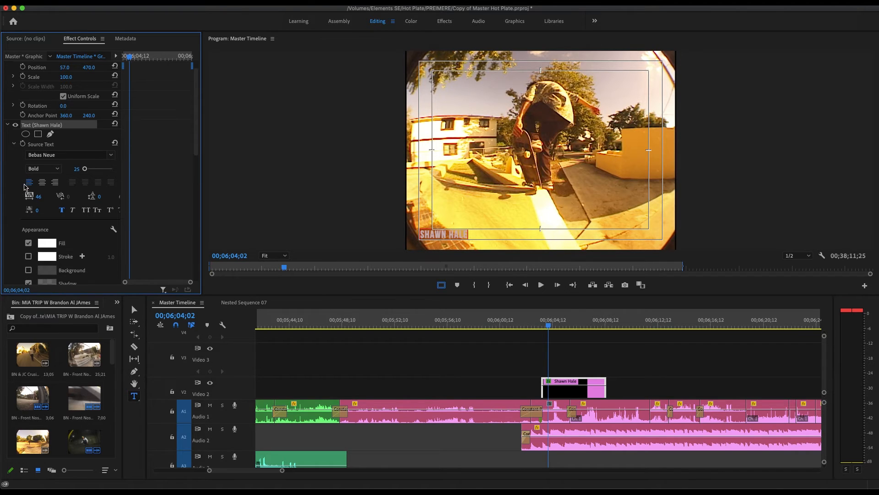
click(111, 155)
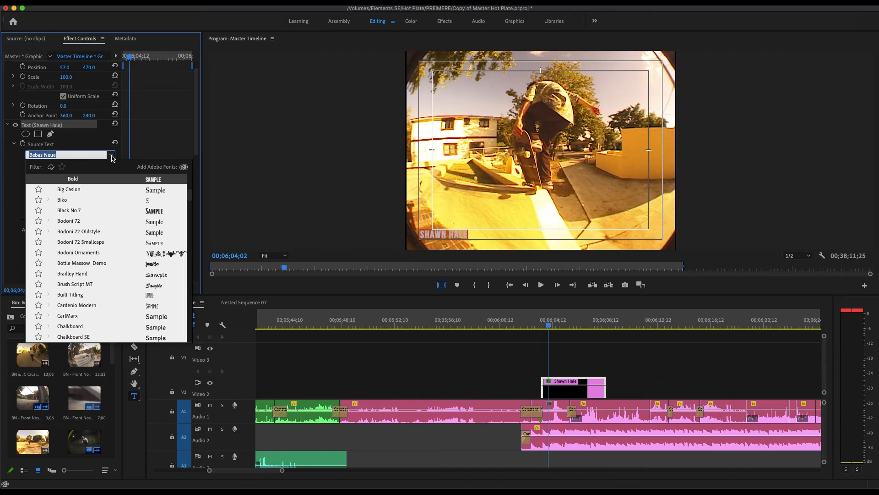
click(21, 163)
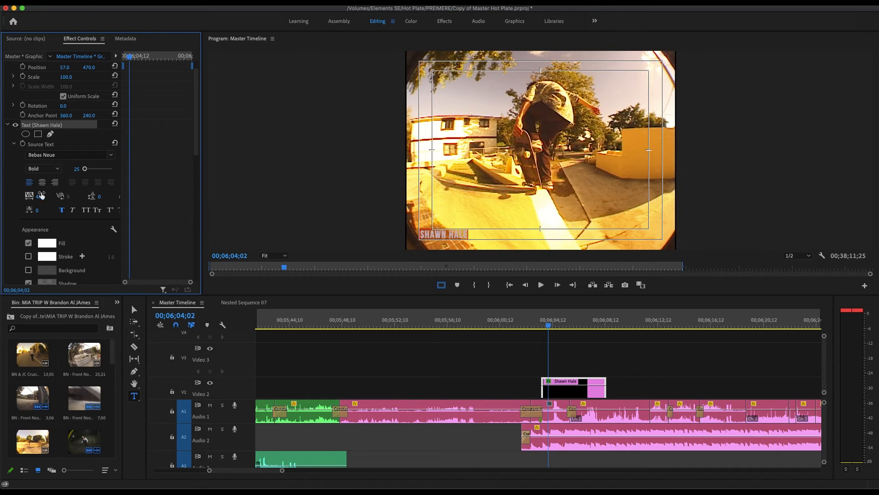
click(62, 212)
scroll(16, 219, down, 2)
Step: Enable the title's Shadow at 69% opacity, previewing with Safe Margins toggled, then deselect the clip
click(28, 255)
click(587, 356)
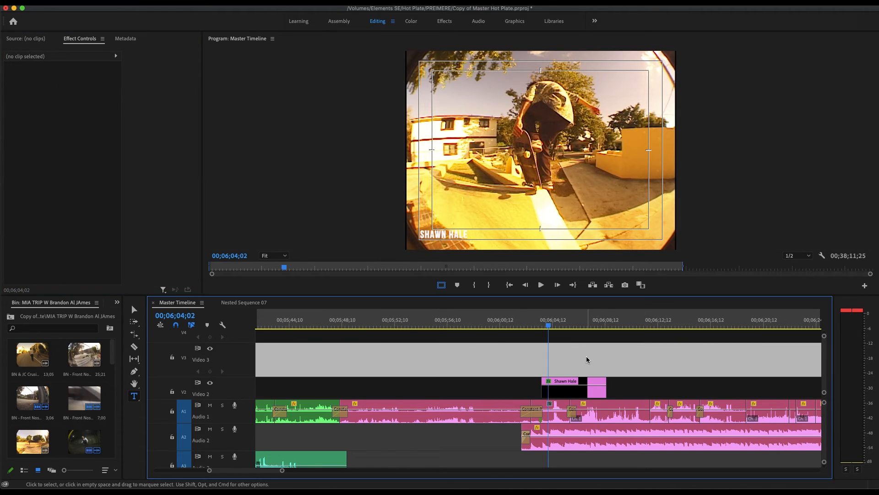
click(570, 392)
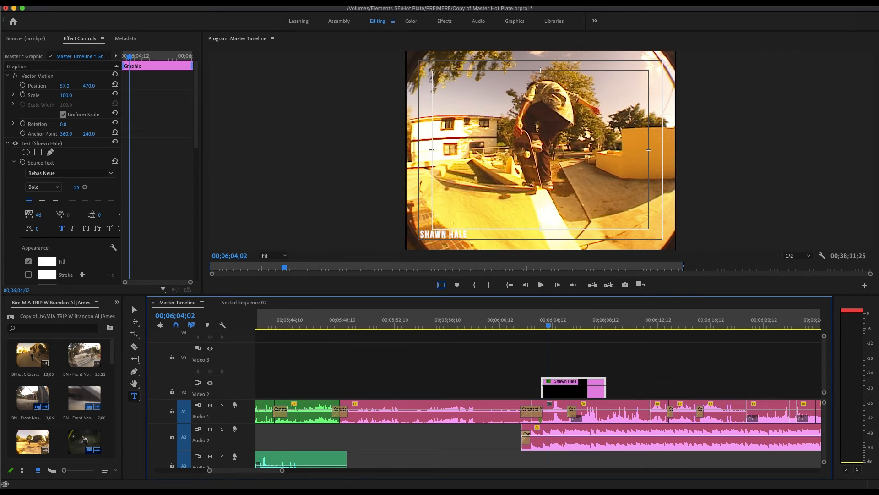
scroll(15, 252, down, 3)
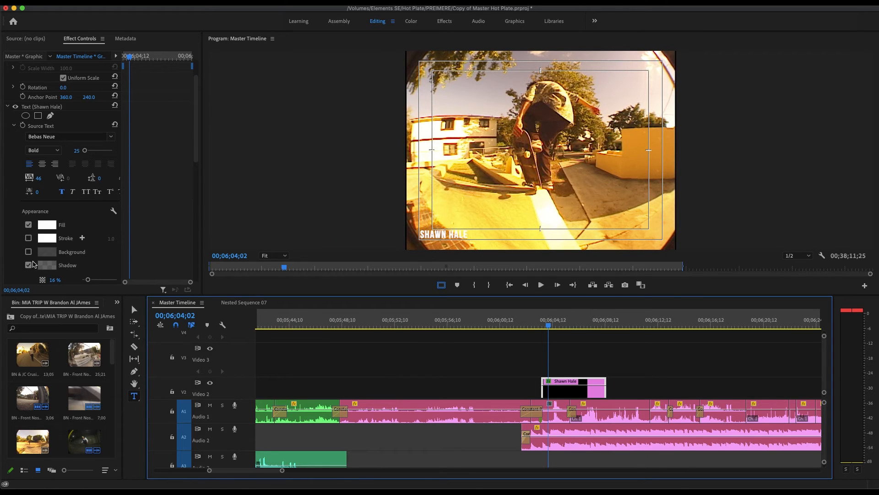
drag(87, 278, 106, 281)
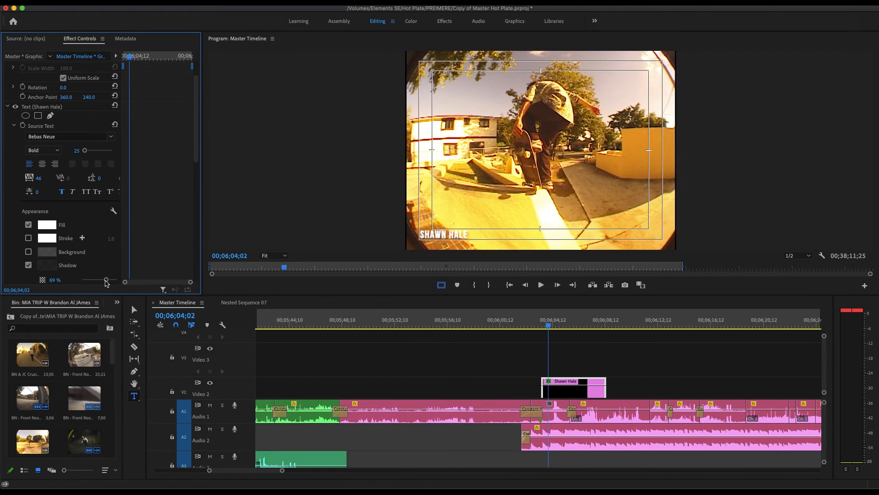
click(441, 284)
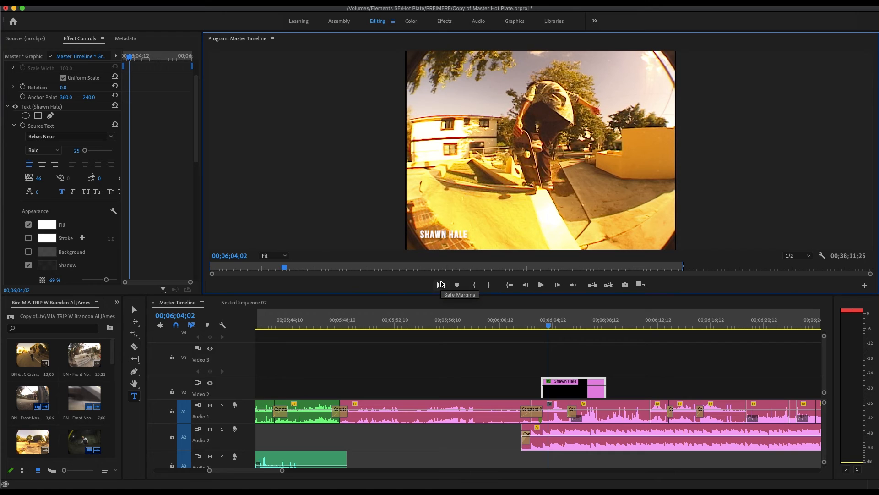
click(441, 284)
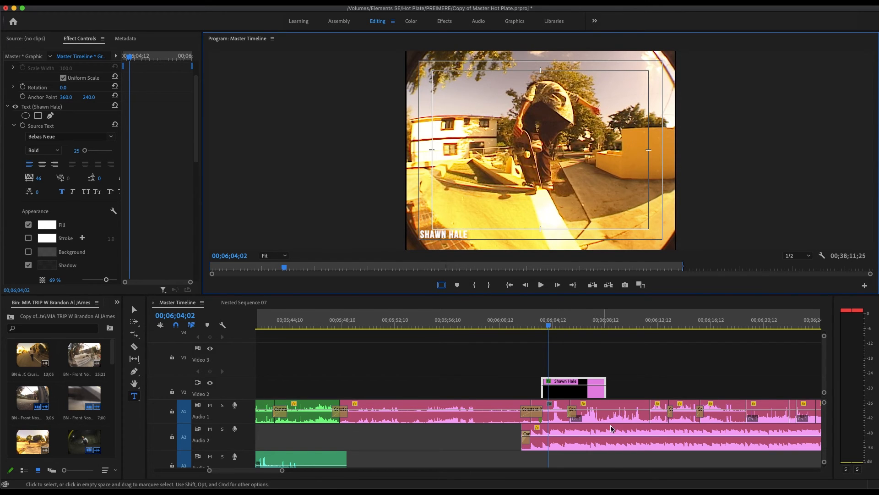
click(602, 393)
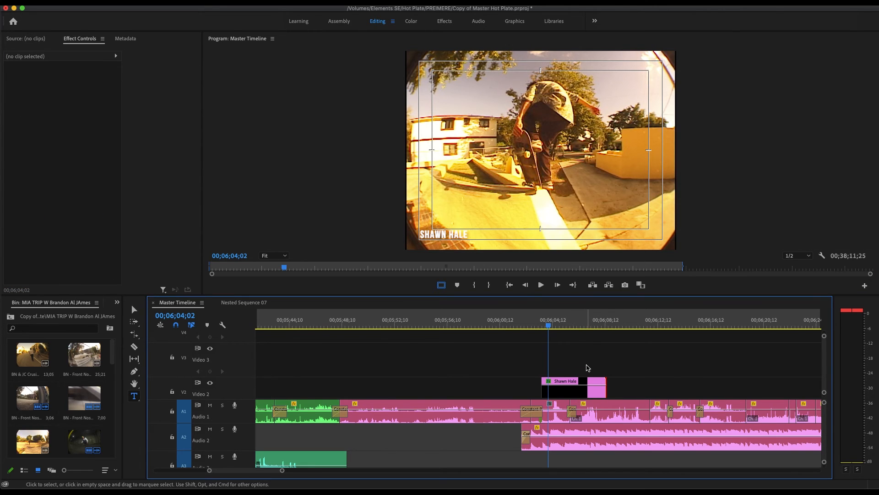
scroll(582, 372, down, 2)
scroll(588, 365, up, 1)
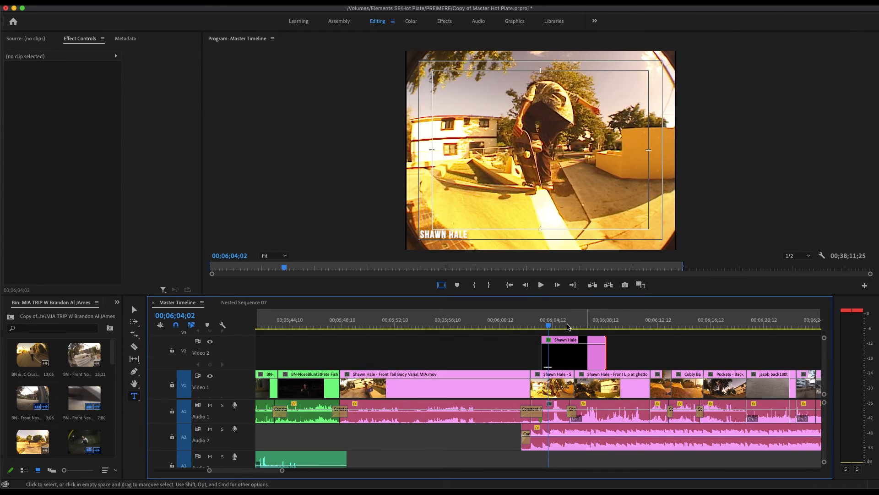
right_click(604, 358)
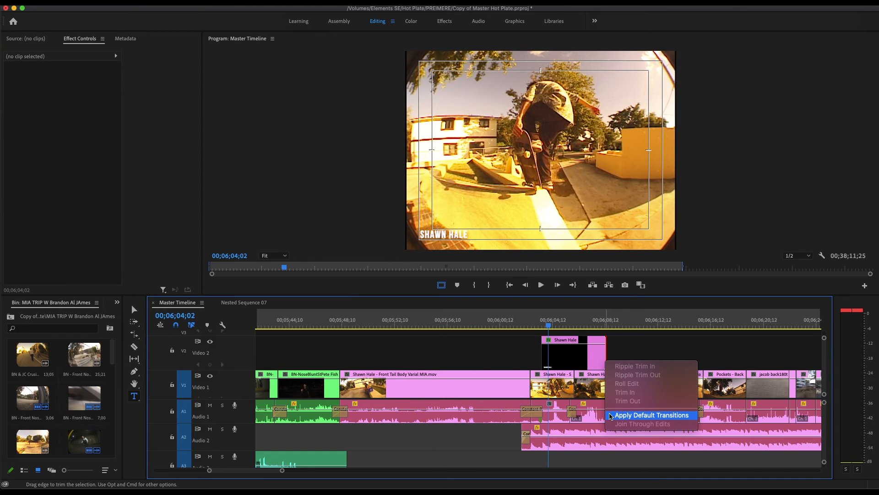
click(604, 351)
right_click(605, 353)
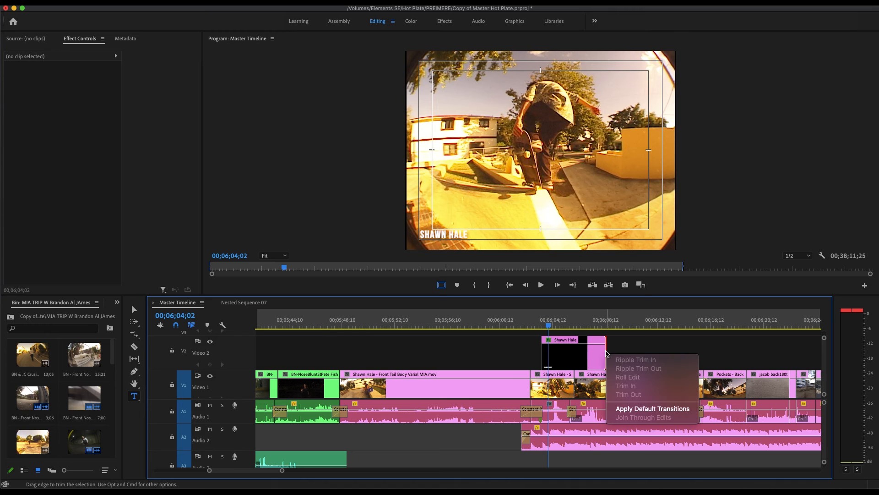
click(623, 409)
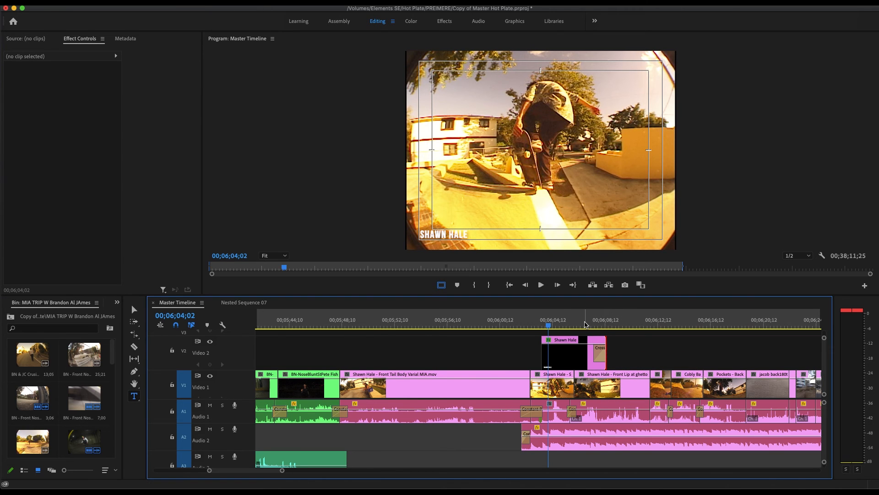
click(586, 322)
drag(586, 322, 613, 320)
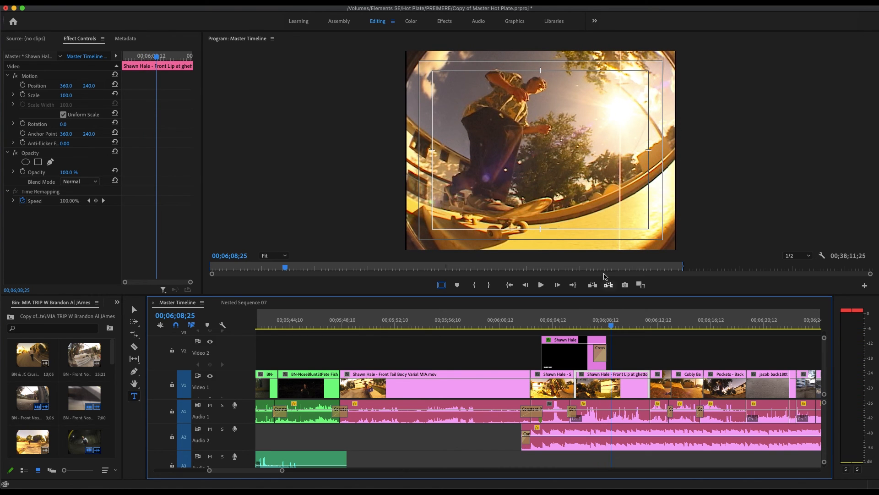